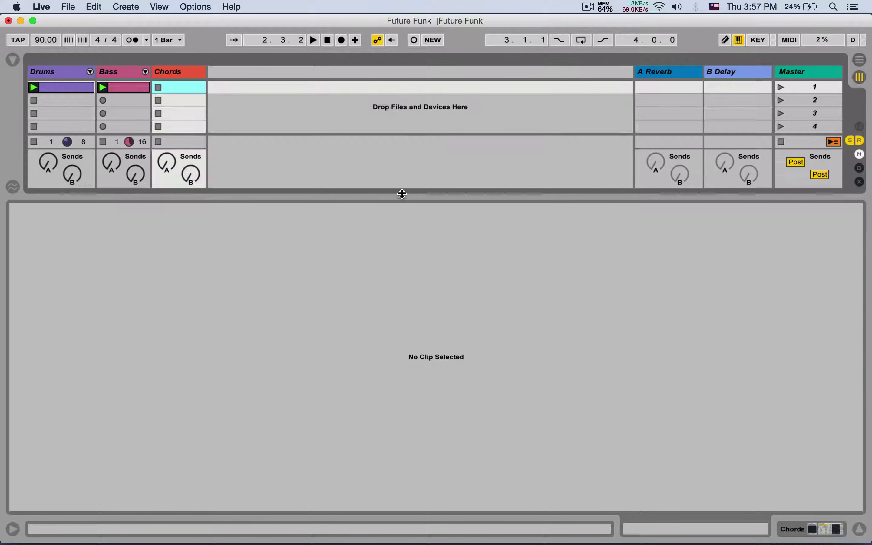
# Lower the Session/Detail divider to expose the mixer and seven scene rows.
pyautogui.moveTo(402, 194); pyautogui.dragTo(399, 321)
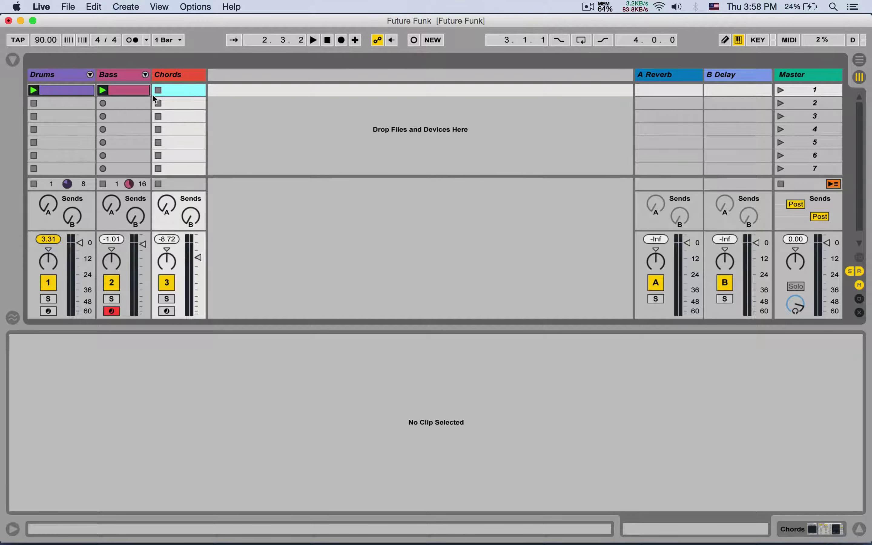
# Audition the Drums and Bass clips in an enlarged note editor, then stop playback.
pyautogui.click(83, 92)
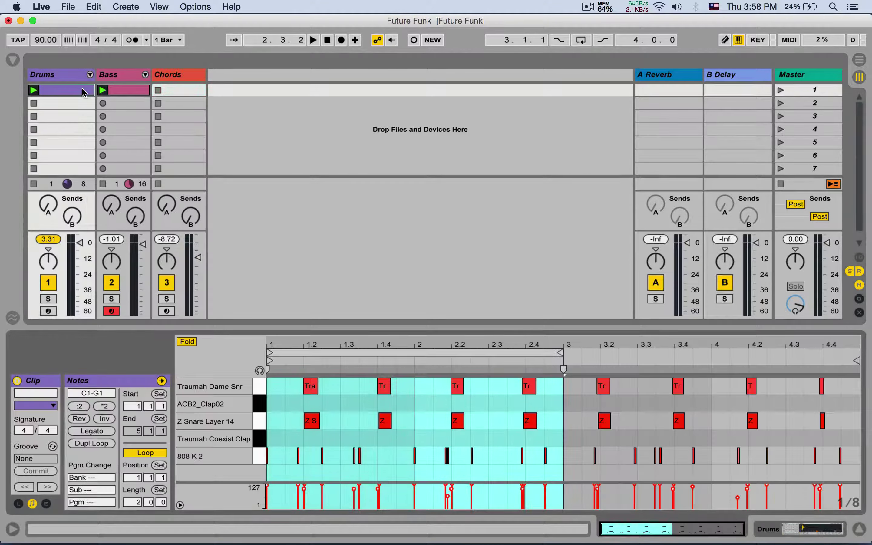
pyautogui.click(123, 91)
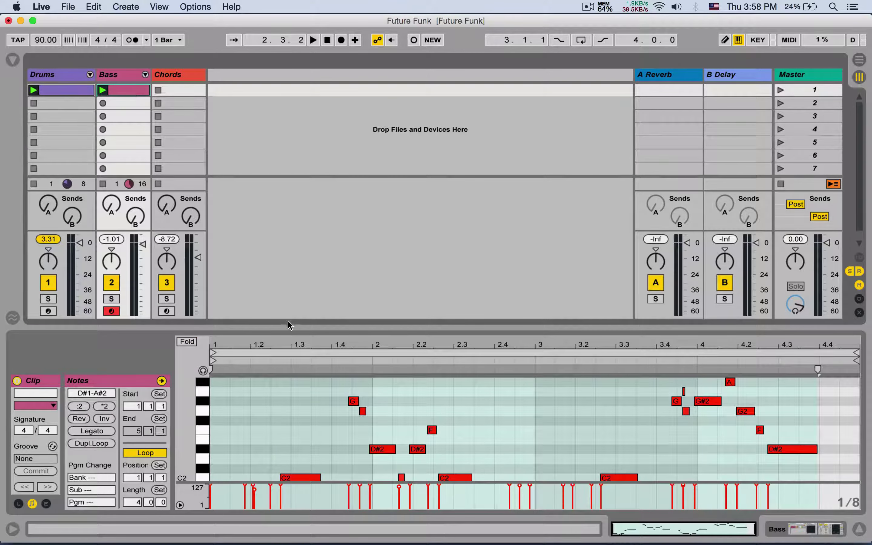
pyautogui.moveTo(291, 325); pyautogui.dragTo(284, 191)
pyautogui.press('space')
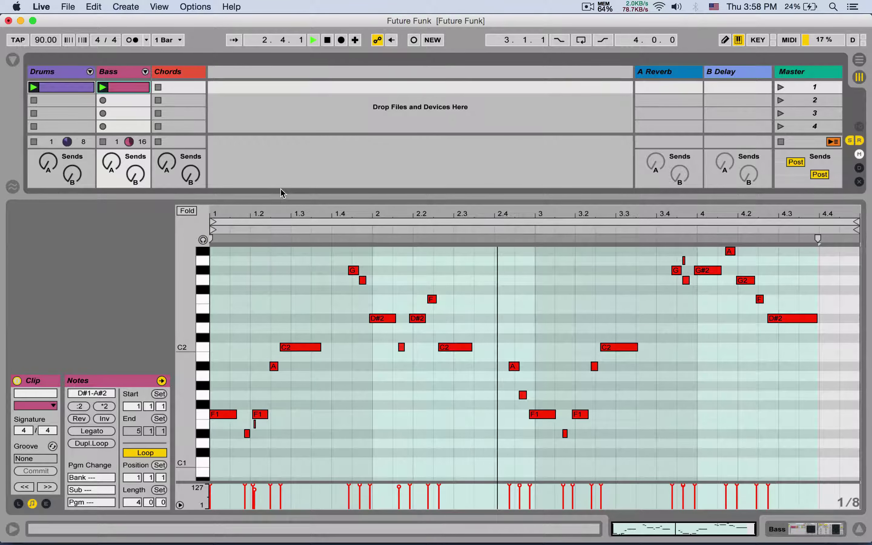
pyautogui.press('space')
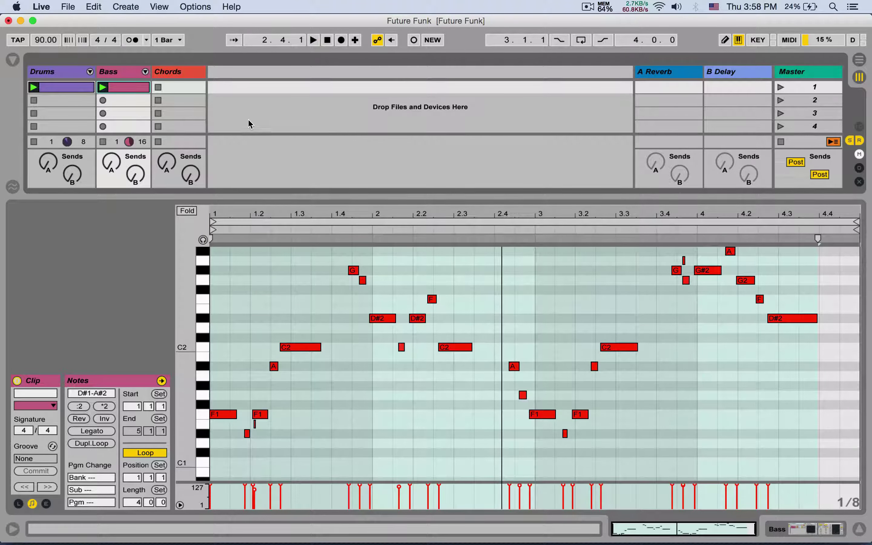
# Show the mixer again, select all Bass notes, and arm the Chords track.
pyautogui.moveTo(432, 196); pyautogui.dragTo(432, 339)
pyautogui.press('super+alt+m')
pyautogui.click(166, 324)
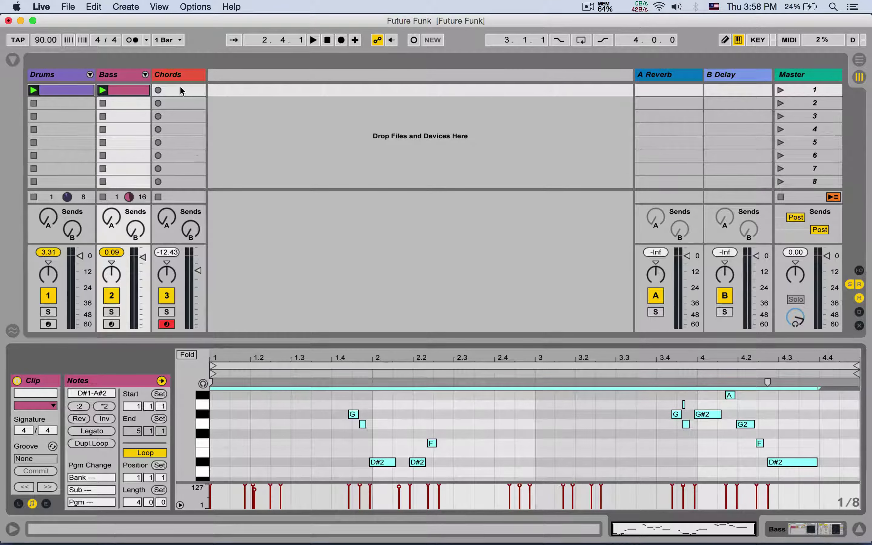
# Create a 2-bar clip on the Chords track and paste the copied bass notes into it.
pyautogui.doubleClick(182, 91)
pyautogui.moveTo(284, 340); pyautogui.dragTo(270, 170)
pyautogui.click(133, 503)
pyautogui.write('2')
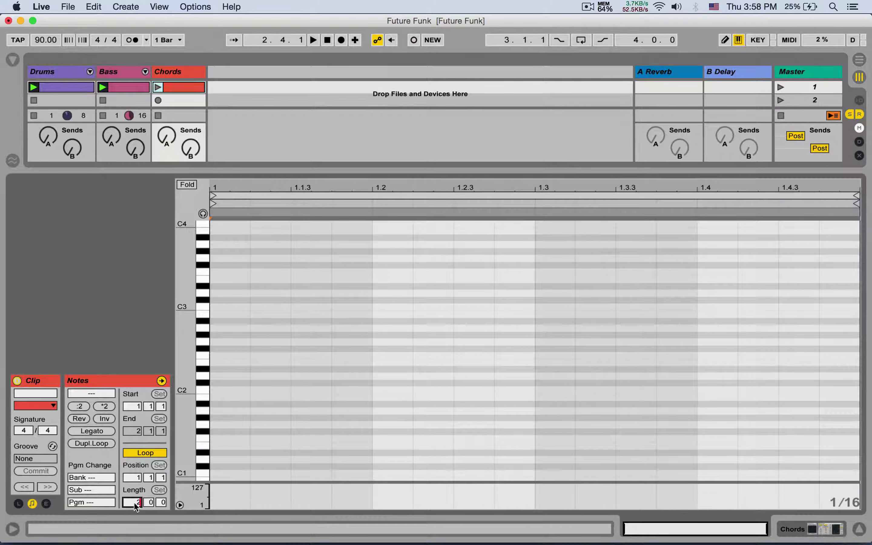
pyautogui.click(212, 331)
pyautogui.press('super+v')
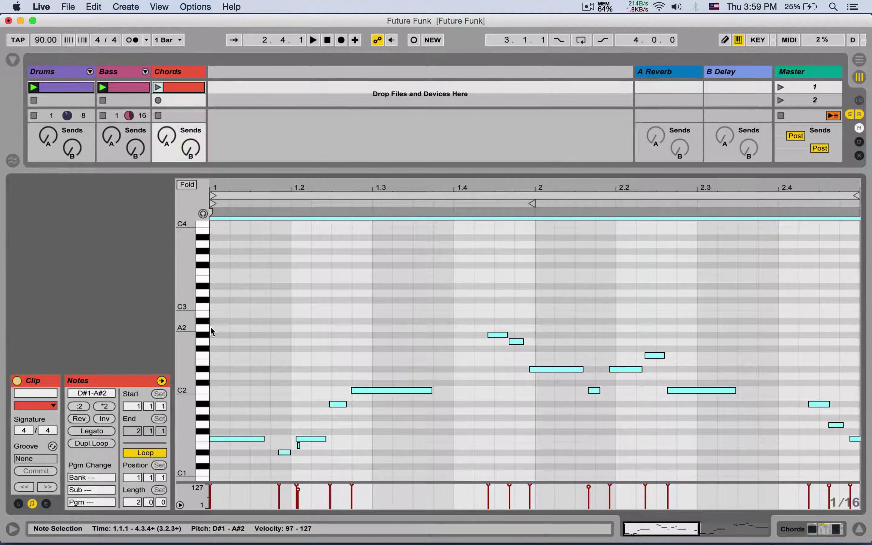
# Marquee-select the pasted bass notes below the chord and shift them by octaves with Shift+arrows.
pyautogui.click(251, 373)
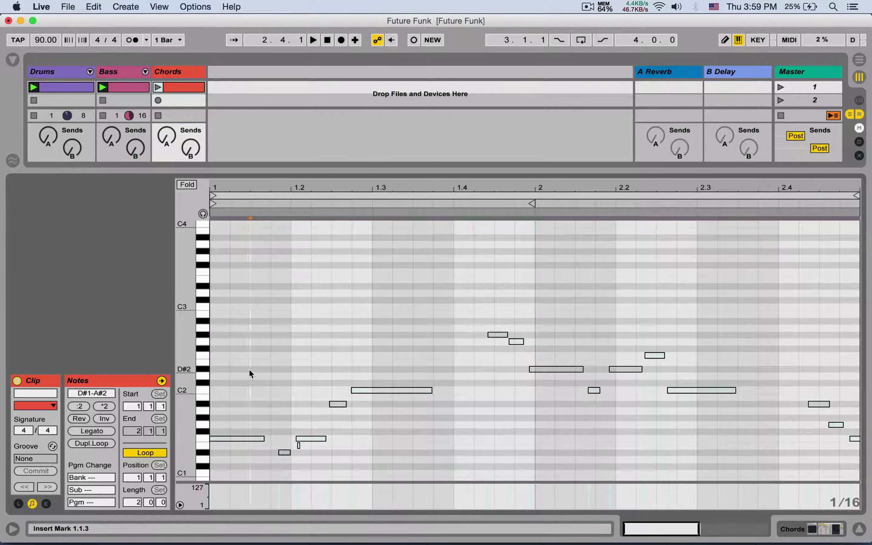
pyautogui.scroll(-2, 250, 373)
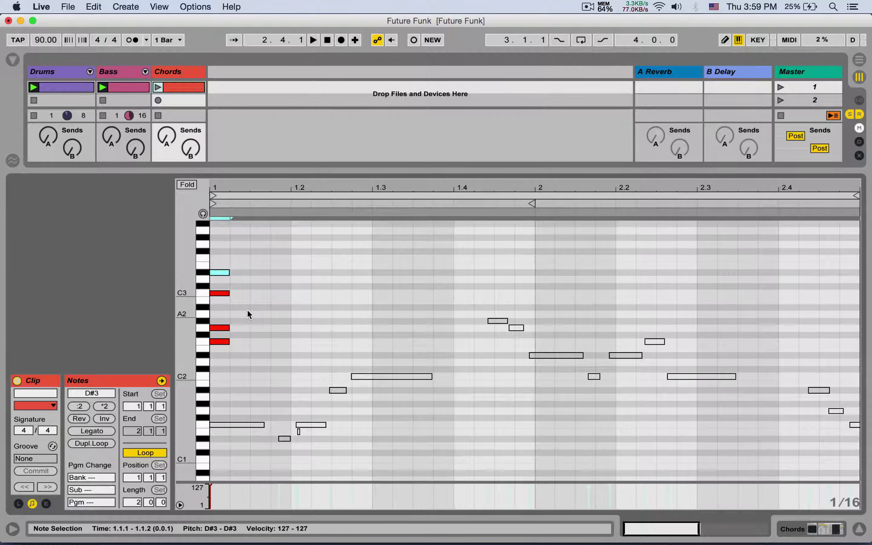
pyautogui.moveTo(248, 311); pyautogui.dragTo(864, 477)
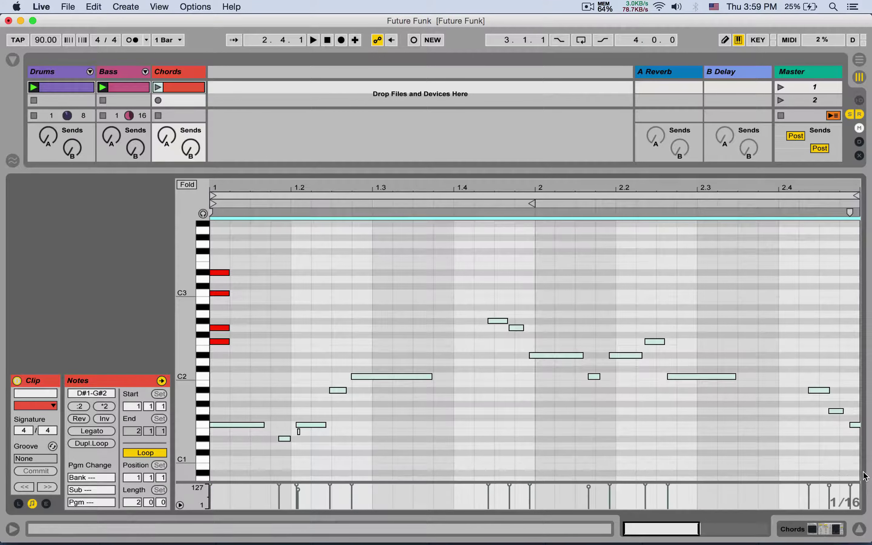
pyautogui.hotkey('shift', 'Up')
pyautogui.hotkey('shift', 'Down')
pyautogui.hotkey('shift', 'Down')
pyautogui.hotkey('shift', 'Up')
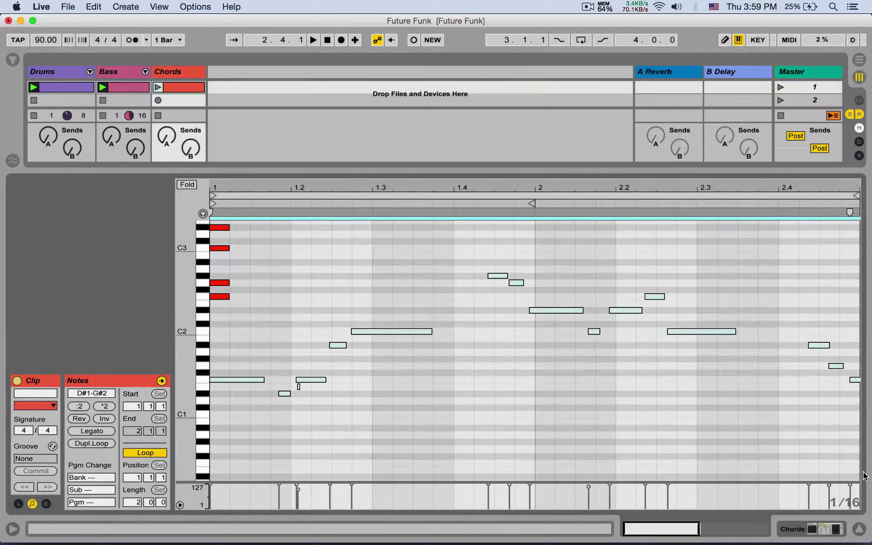
# Delete the Chords clip, search the browser for 'cc', and drag CC Multiclip onto Chords.
pyautogui.moveTo(302, 179); pyautogui.dragTo(278, 276)
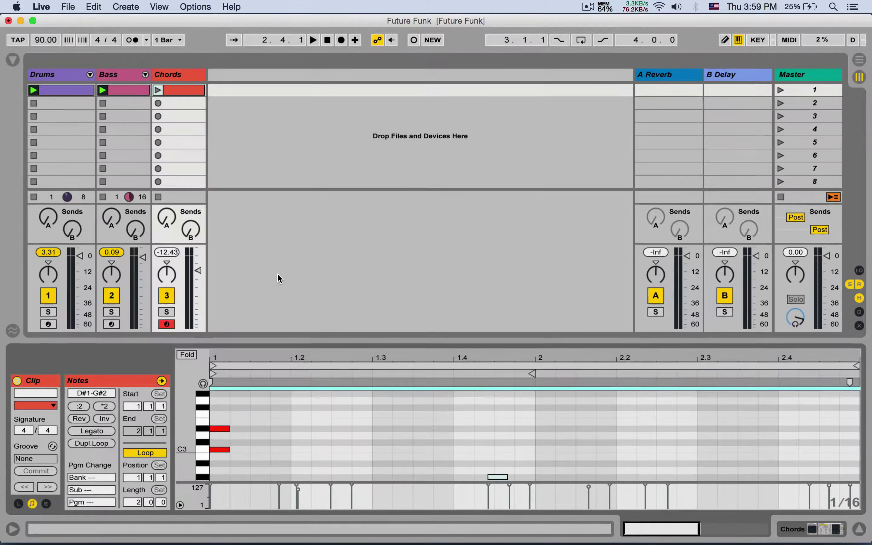
pyautogui.press('Delete')
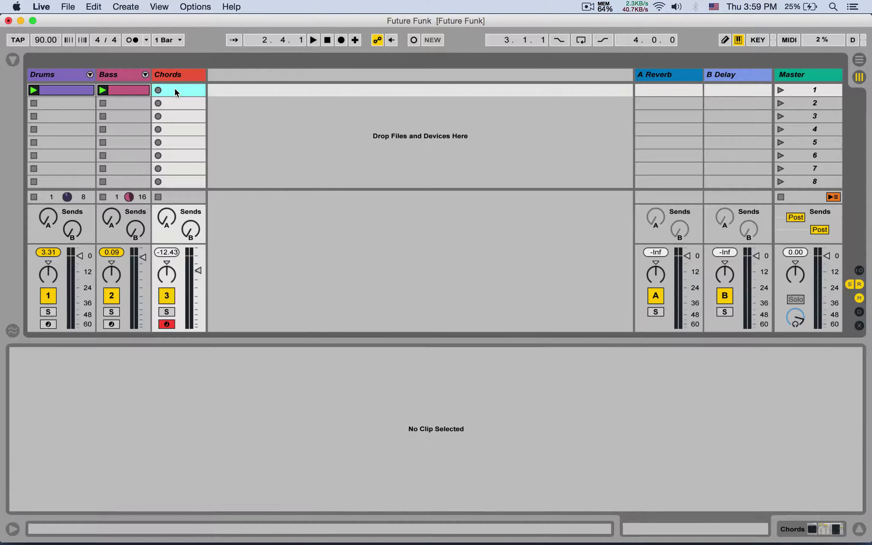
pyautogui.click(13, 60)
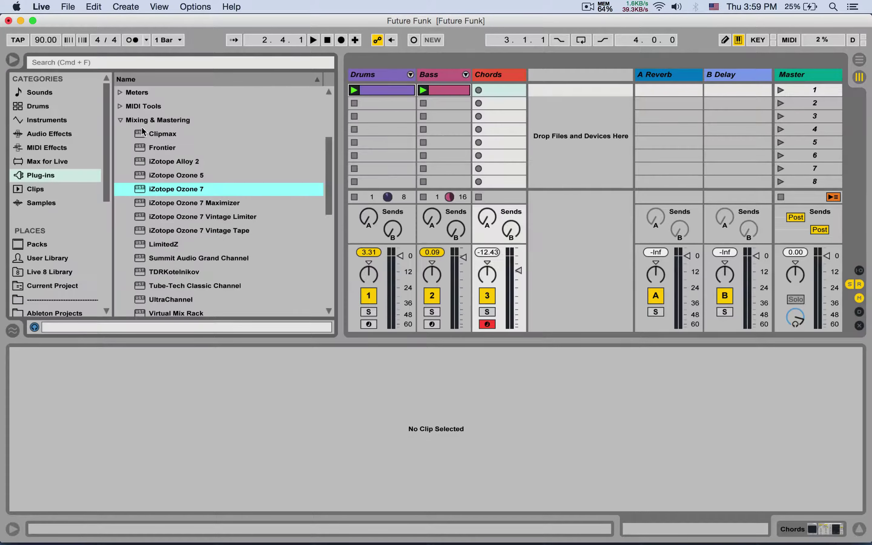
pyautogui.click(181, 62)
pyautogui.write('cc')
pyautogui.click(47, 161)
pyautogui.moveTo(190, 134); pyautogui.dragTo(504, 114)
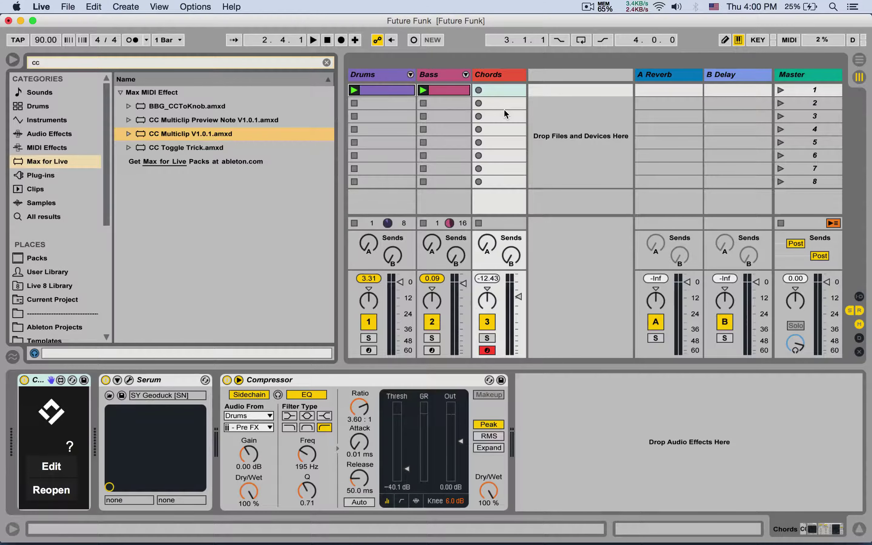
# Add a new empty clip on Chords and put the CC Multiclip device into edit mode.
pyautogui.doubleClick(491, 89)
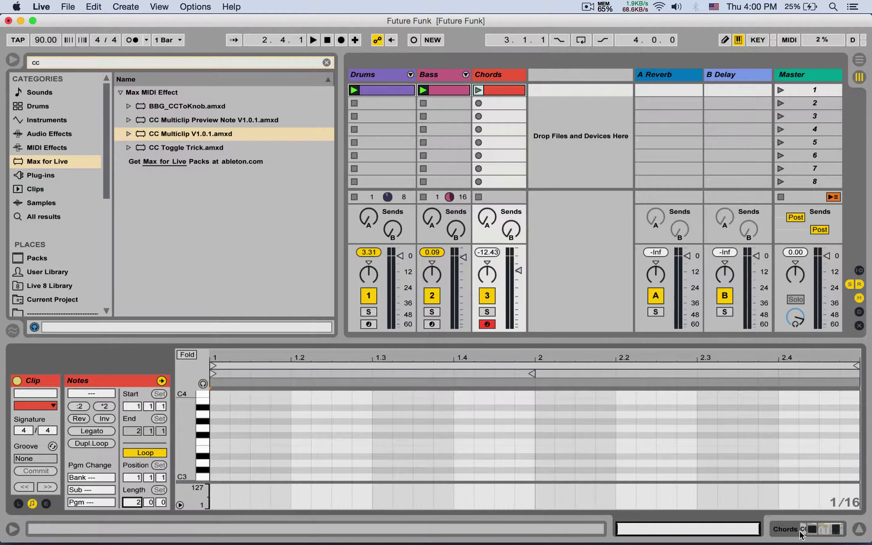
pyautogui.click(825, 528)
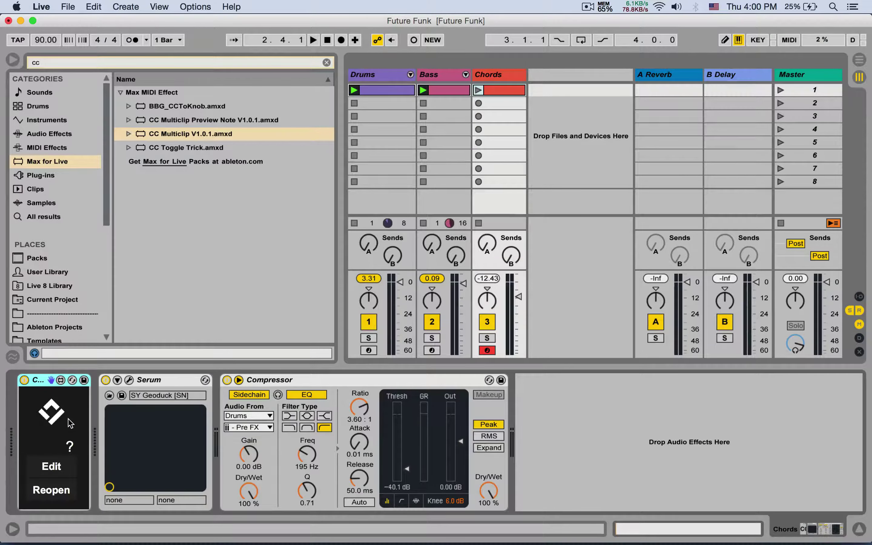
pyautogui.click(53, 466)
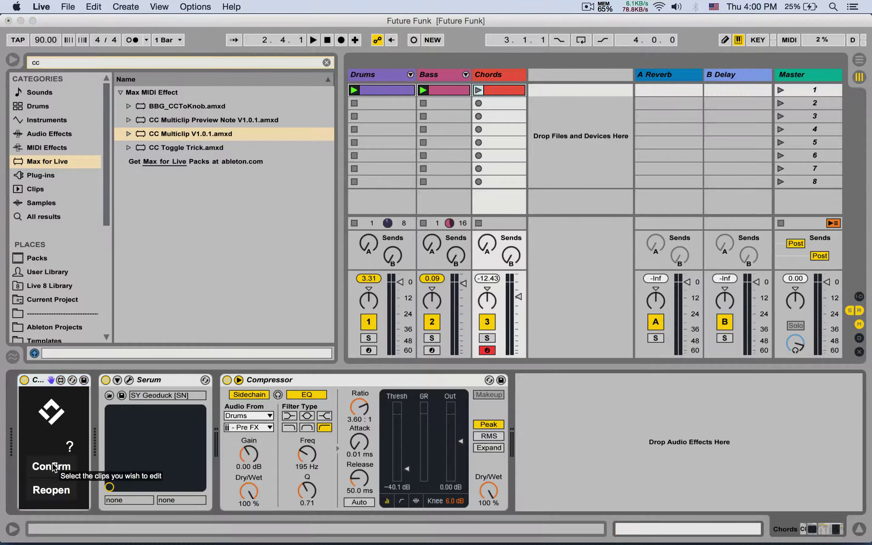
pyautogui.click(53, 466)
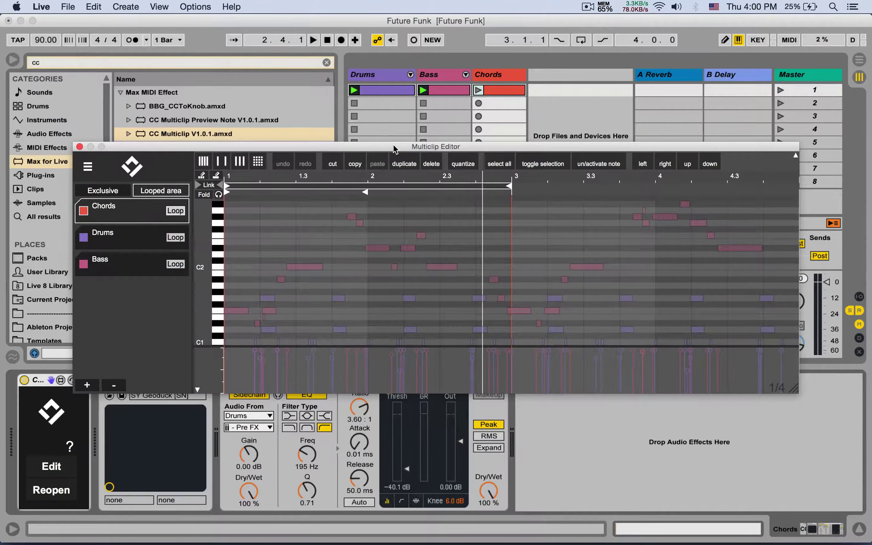
# Move and enlarge the Multiclip Editor, cycling Drums and Bass before returning to Chords.
pyautogui.moveTo(389, 136); pyautogui.dragTo(352, 66)
pyautogui.moveTo(756, 309); pyautogui.dragTo(827, 420)
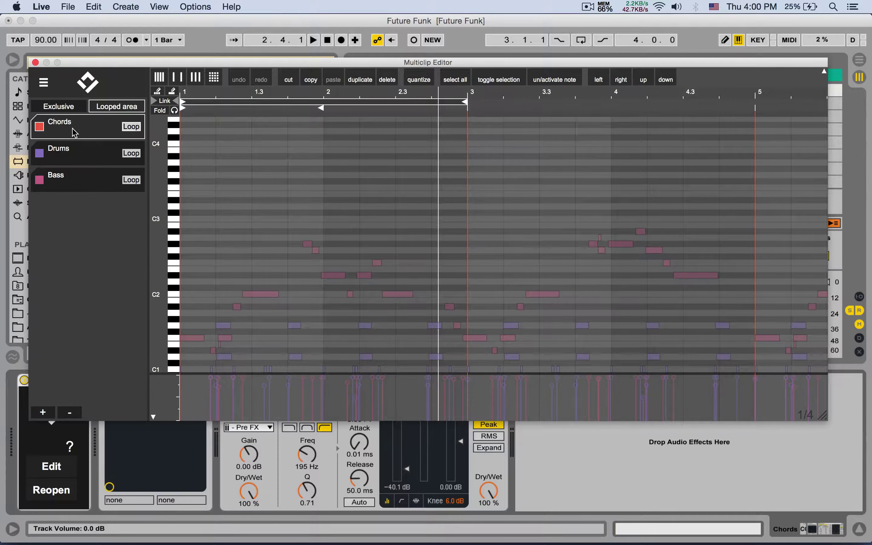
pyautogui.click(74, 156)
pyautogui.click(74, 184)
pyautogui.click(66, 131)
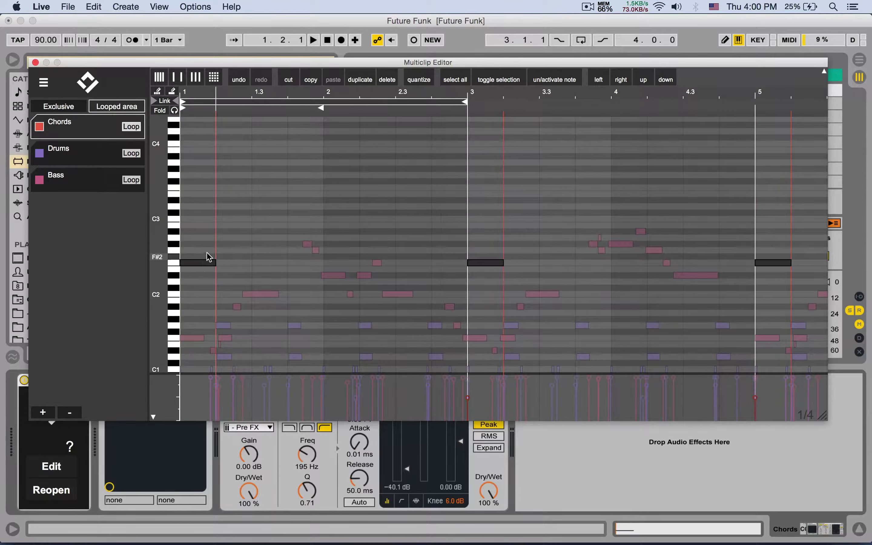
# Pencil a chord at the clip start with notes at F2, C3 and the row above.
pyautogui.click(206, 263)
pyautogui.click(197, 219)
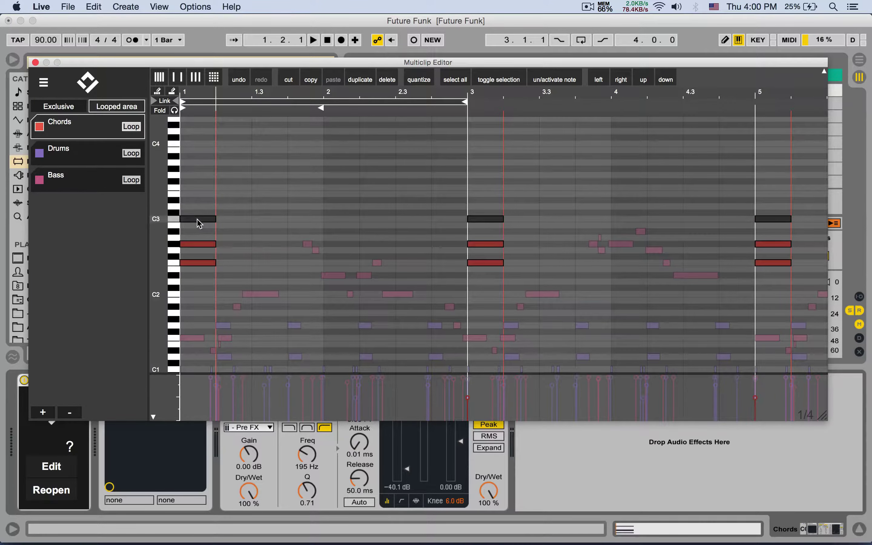
pyautogui.click(195, 201)
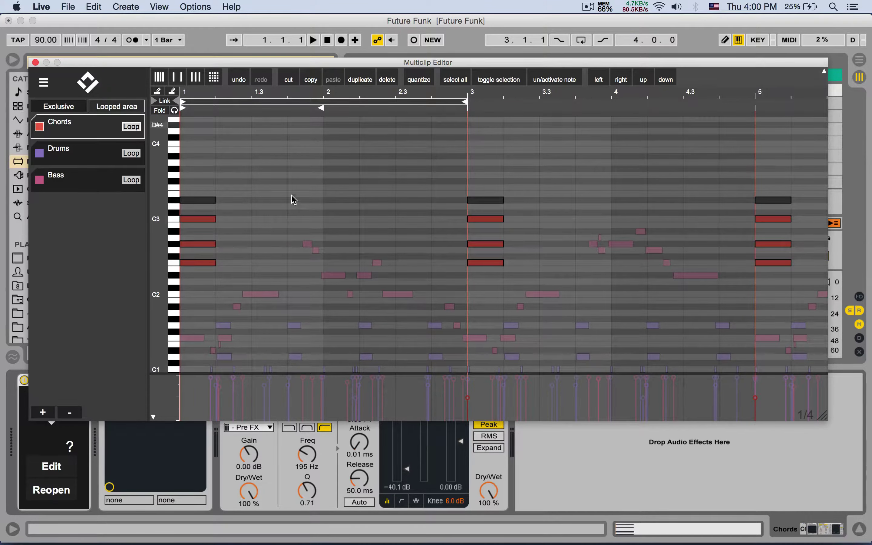
# Compare the drum and bass notes while adding chords across the loop, then stop playback.
pyautogui.click(84, 154)
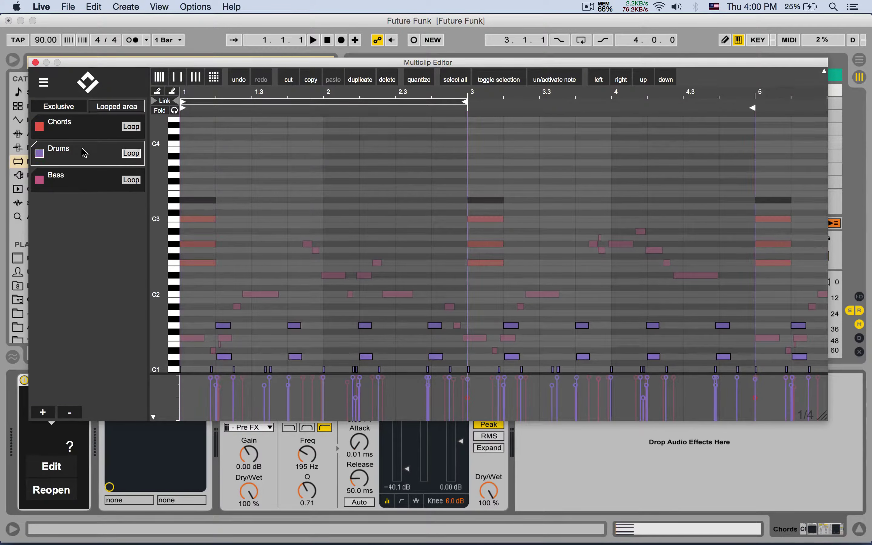
pyautogui.click(97, 187)
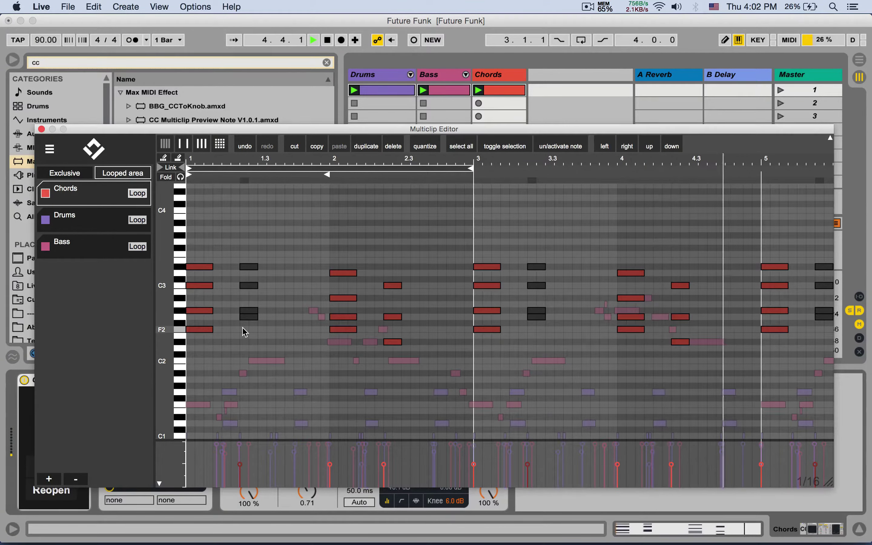
pyautogui.press('space')
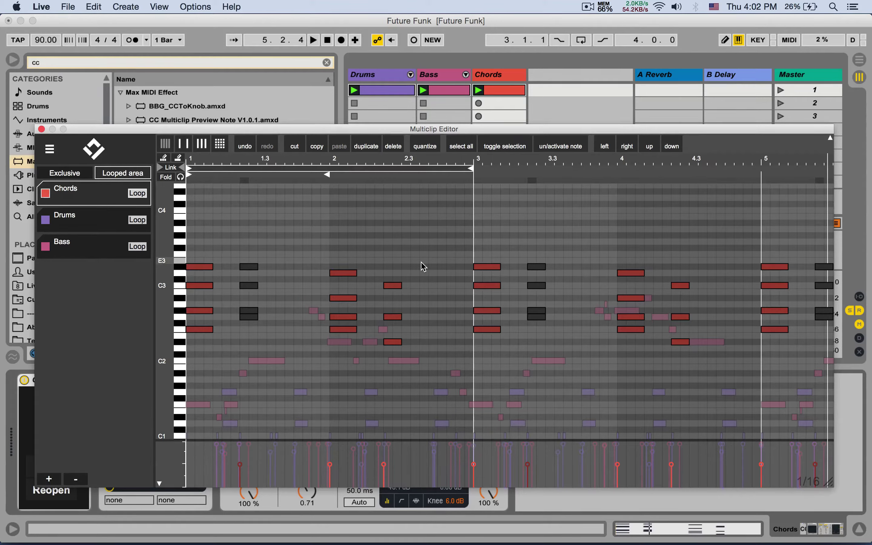
# Close the Multiclip Editor and view the Chords clip's four chords in Live's enlarged piano roll.
pyautogui.click(41, 129)
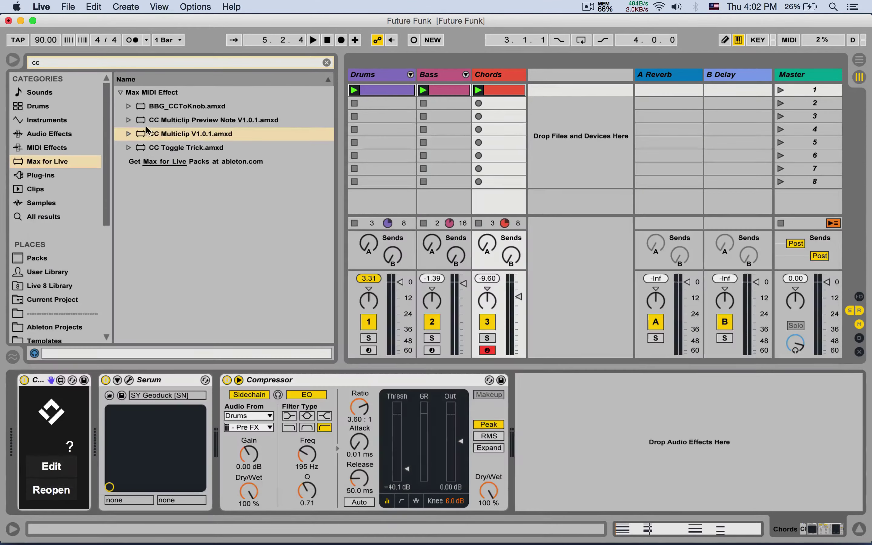
pyautogui.doubleClick(464, 95)
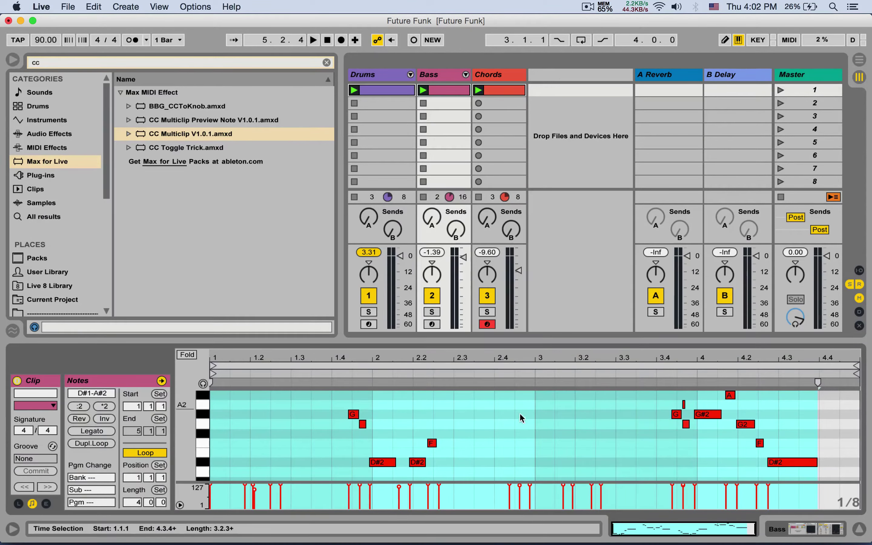
pyautogui.click(506, 91)
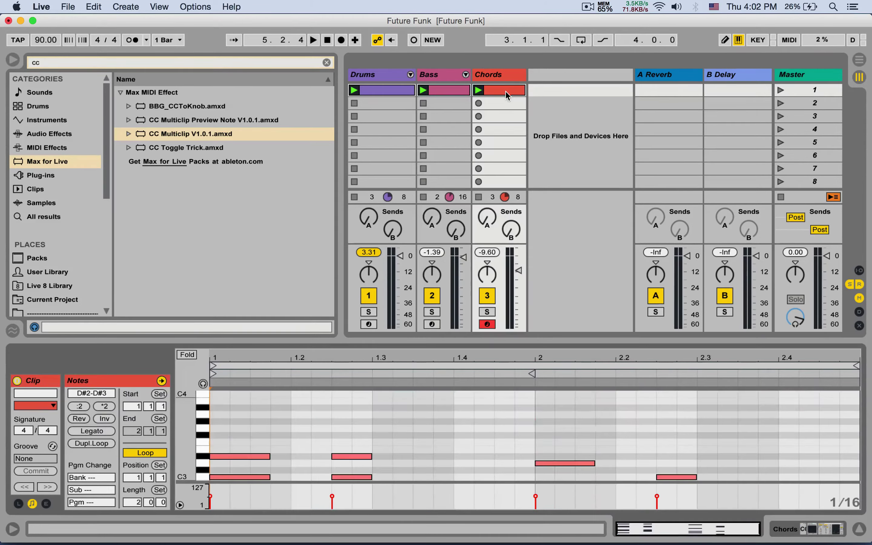
pyautogui.moveTo(402, 342); pyautogui.dragTo(402, 144)
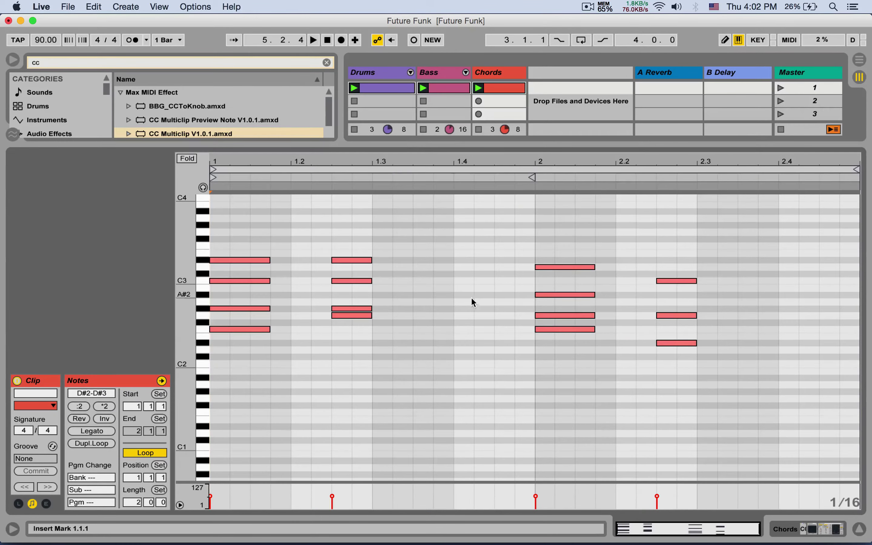